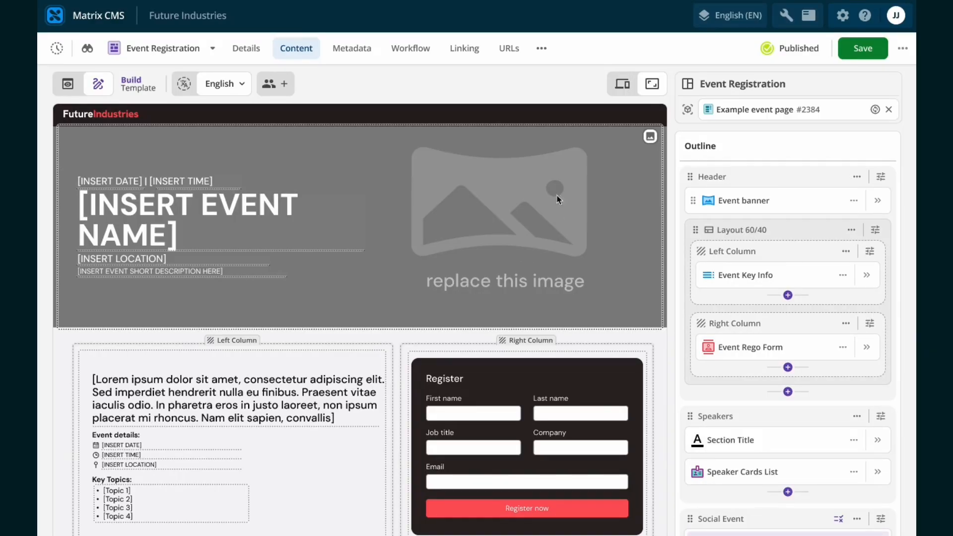
# Look through the Event Registration template's banner, registration form, speakers, page managed zone and location sections.
pyautogui.scroll(-3, 508, 231)
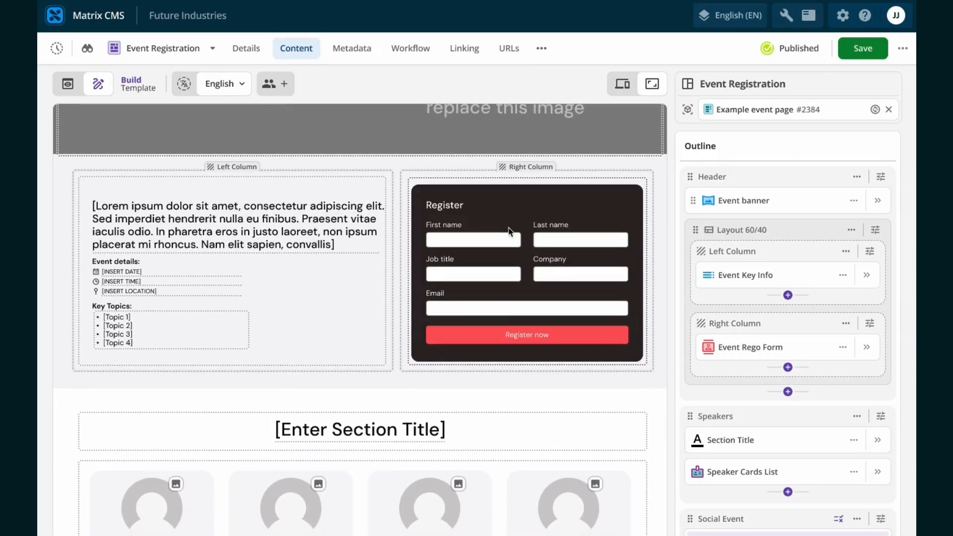
pyautogui.scroll(-3, 509, 230)
pyautogui.scroll(-5, 509, 228)
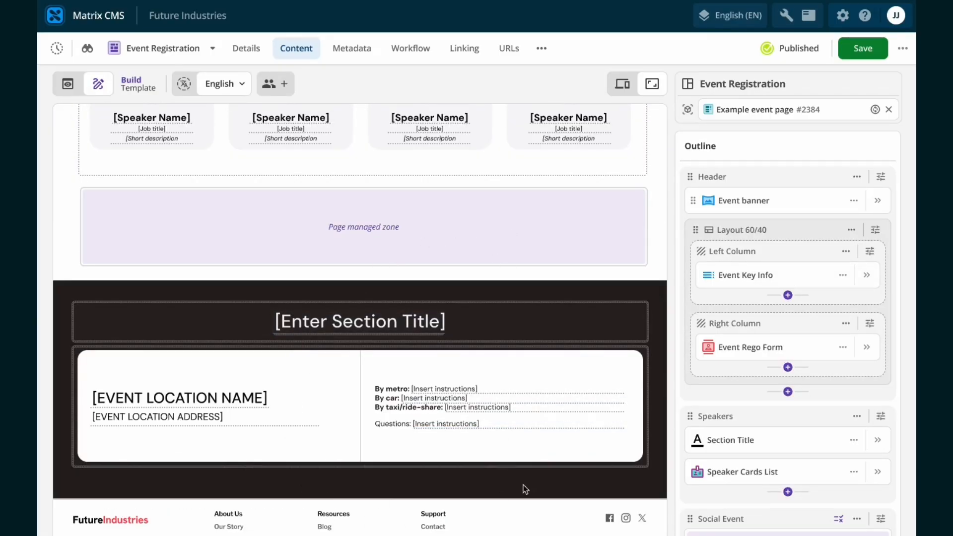
pyautogui.scroll(8, 624, 457)
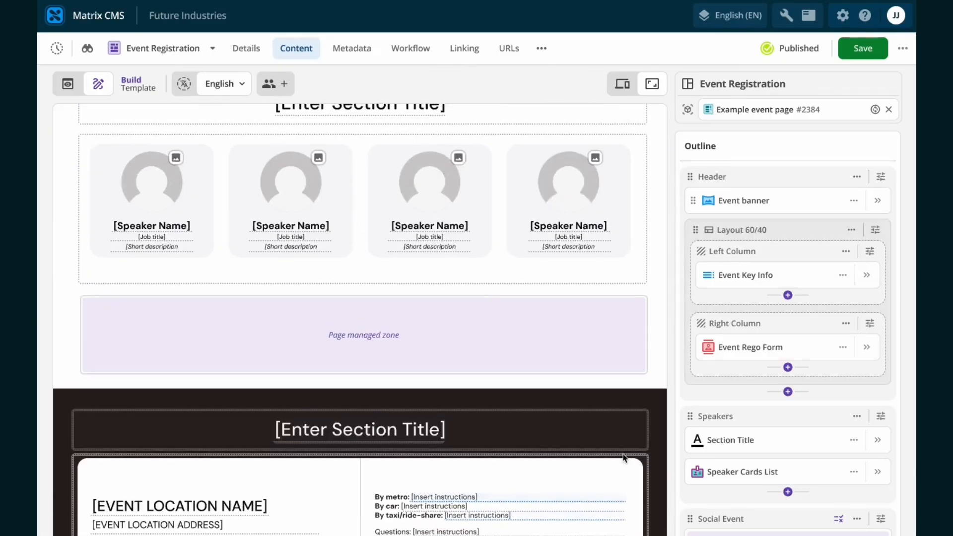
pyautogui.scroll(3, 624, 457)
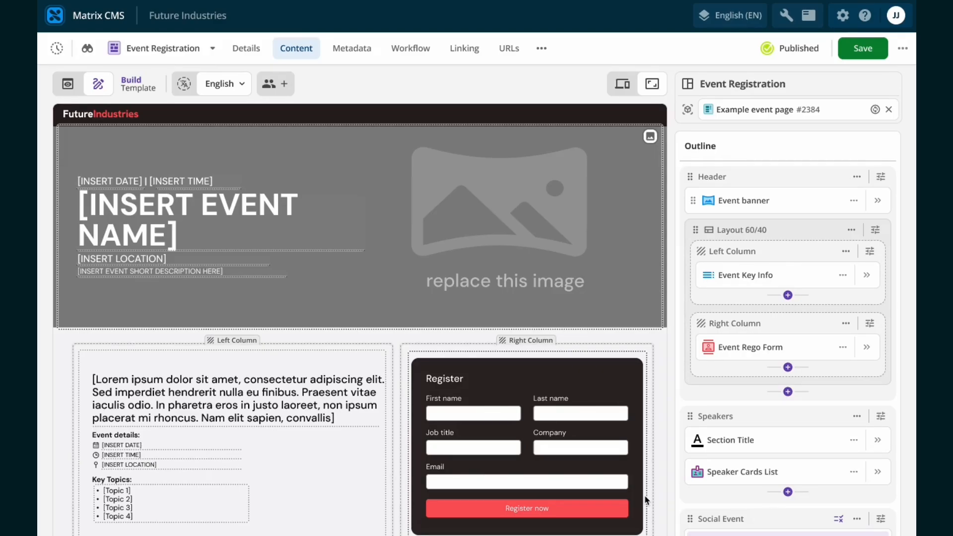
pyautogui.scroll(-8, 644, 495)
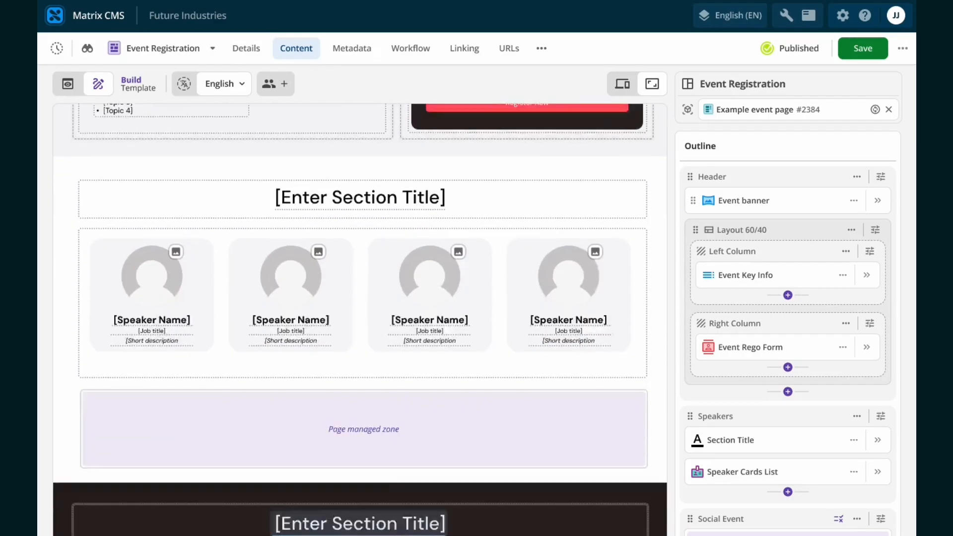
pyautogui.scroll(-1, 367, 442)
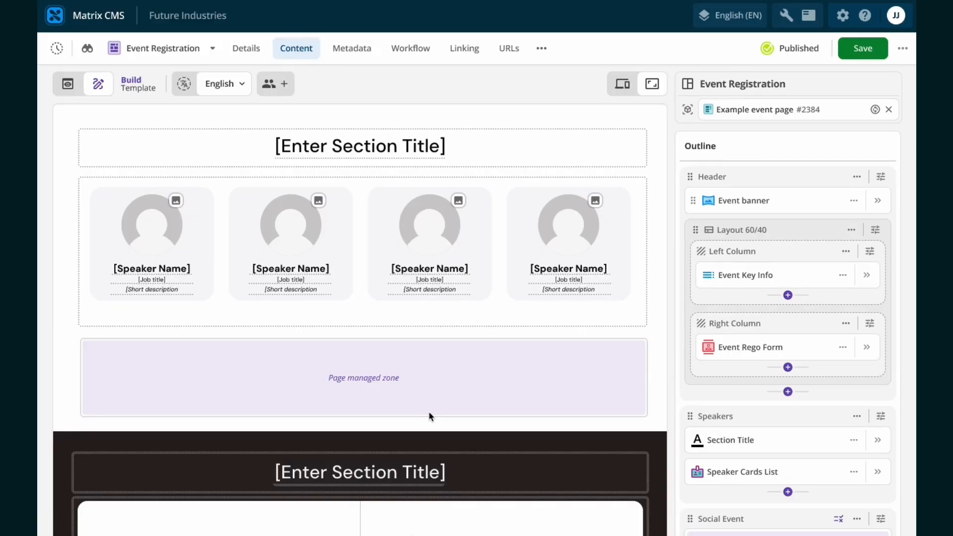
pyautogui.scroll(1, 428, 413)
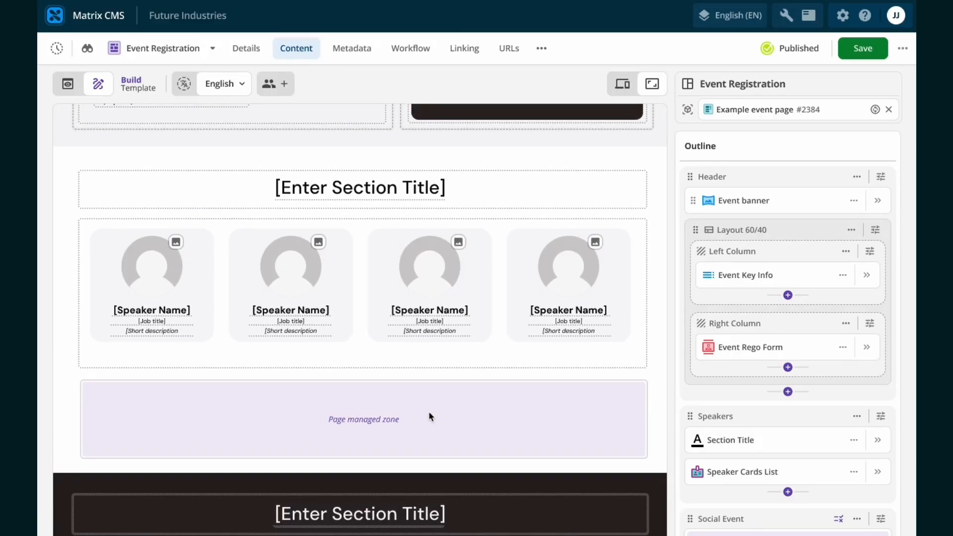
pyautogui.scroll(8, 429, 413)
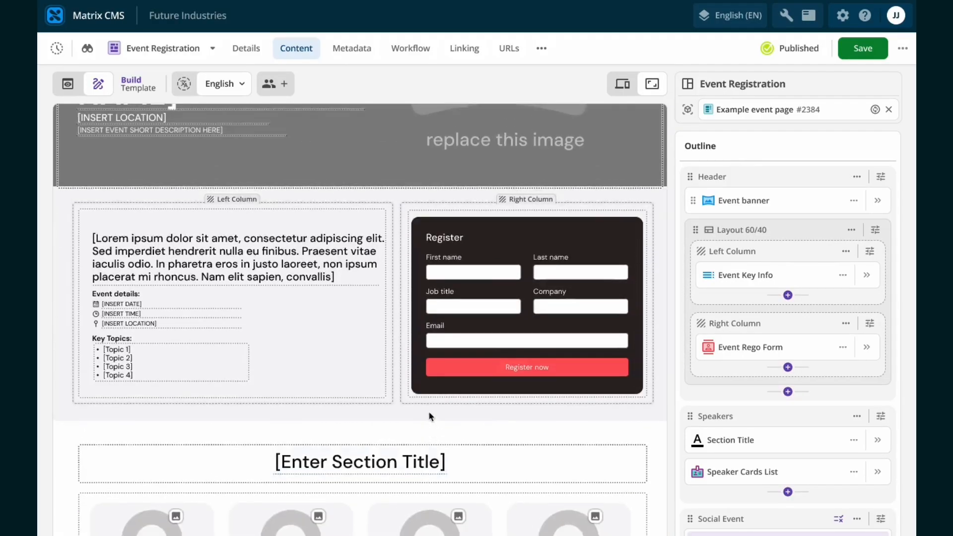
pyautogui.scroll(2, 429, 416)
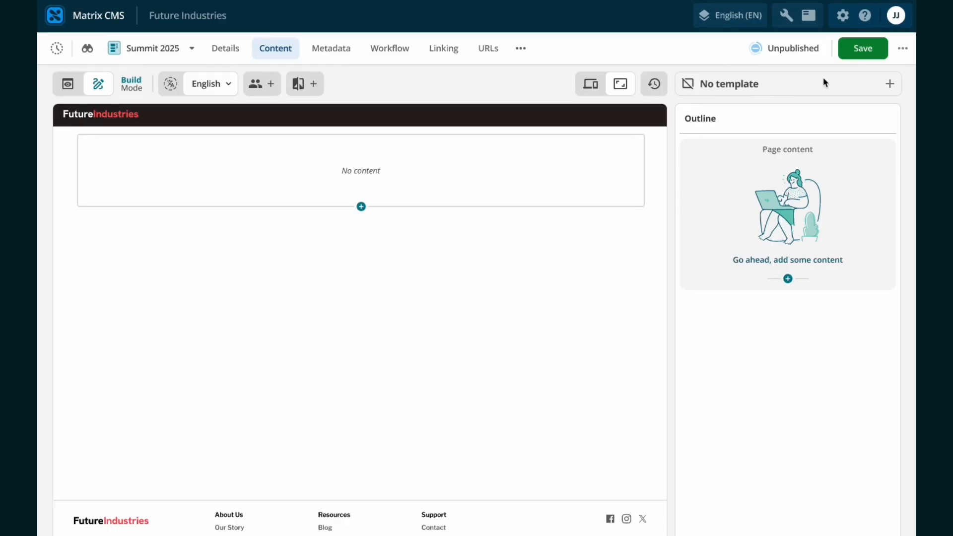
# Apply the Event Registration template to the empty Summit 2025 page.
pyautogui.click(892, 88)
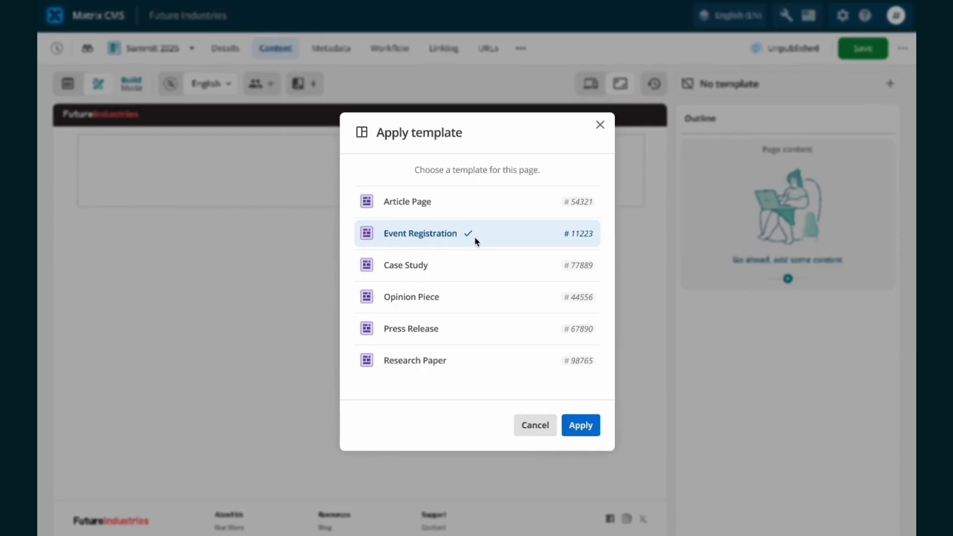
pyautogui.click(595, 424)
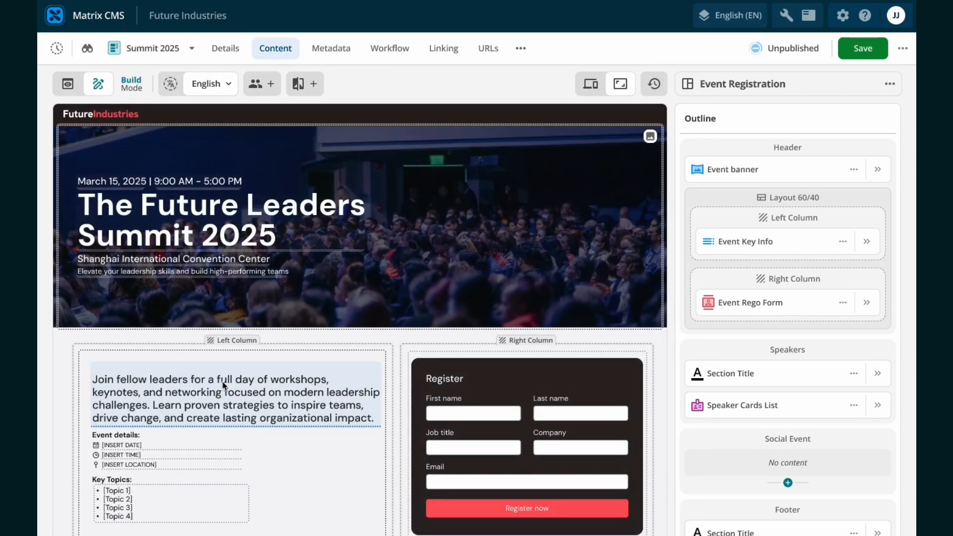
# Fill the optional Social Event zone with a "Networking and social events" section title and a Feature Image component.
pyautogui.scroll(-5, 222, 385)
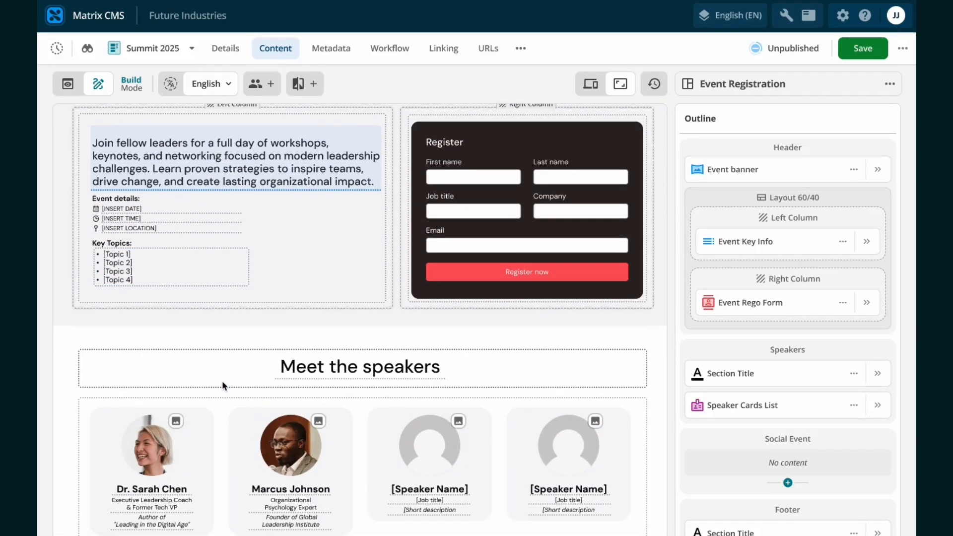
pyautogui.scroll(-2, 148, 272)
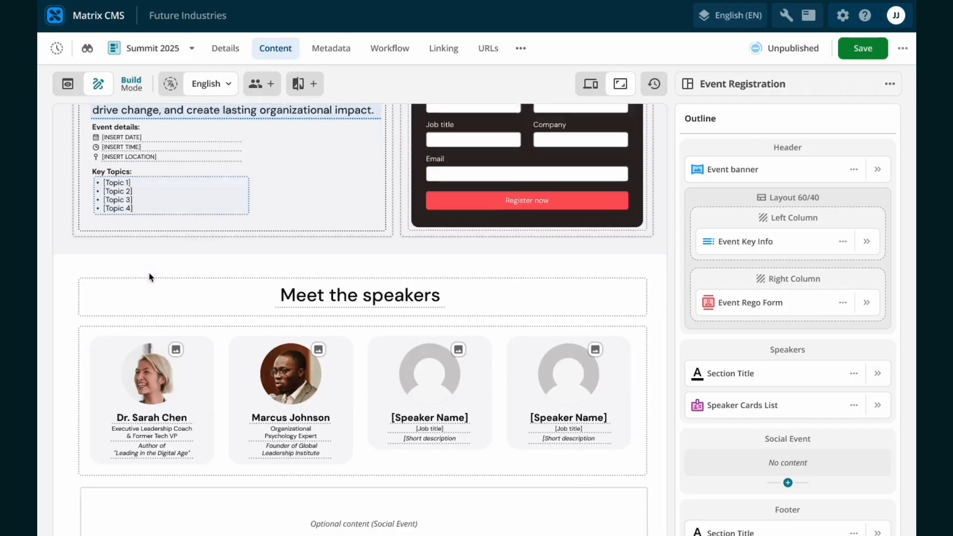
pyautogui.scroll(-1, 148, 272)
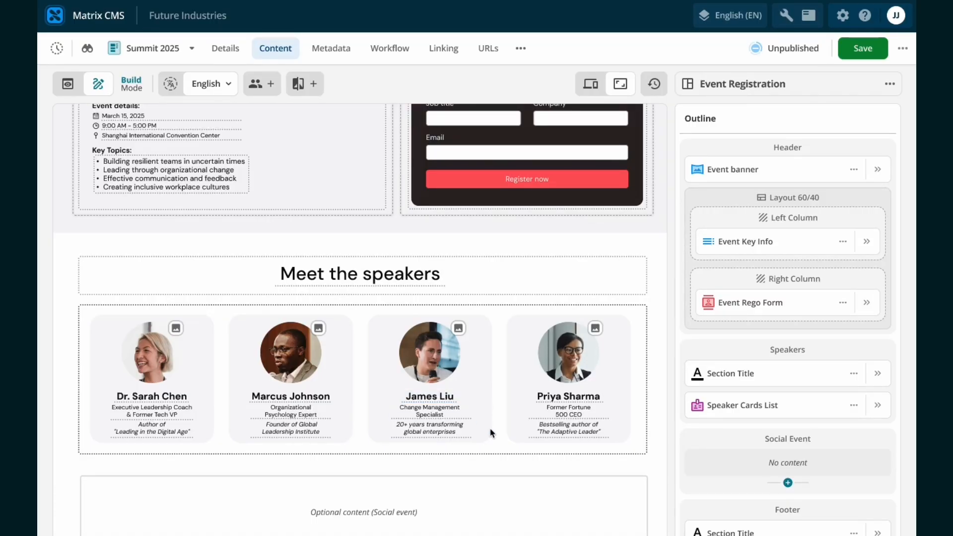
pyautogui.scroll(-3, 491, 433)
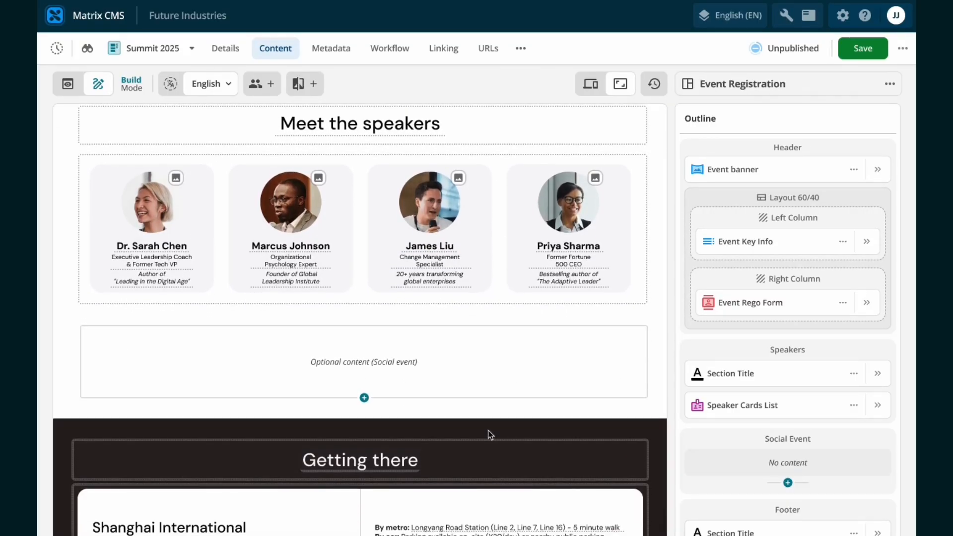
pyautogui.click(364, 397)
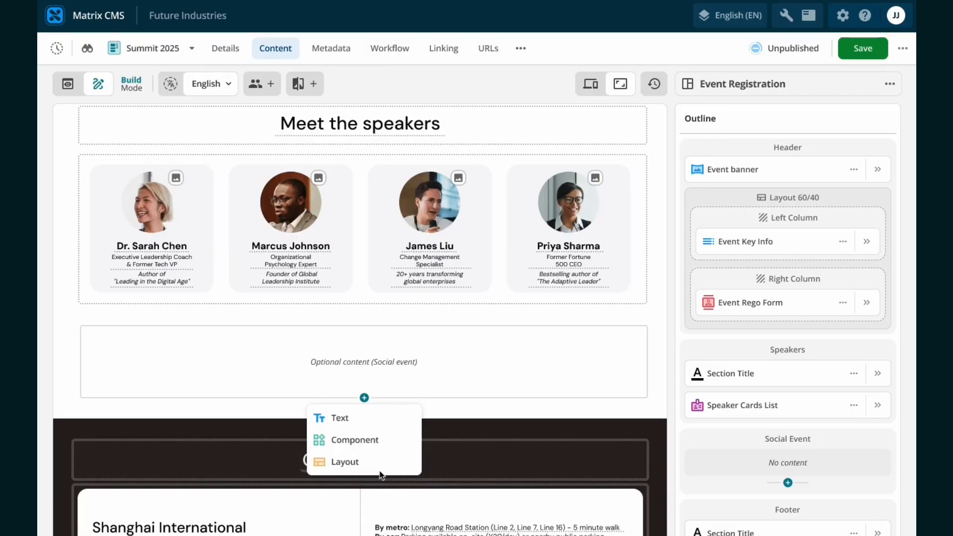
pyautogui.click(368, 447)
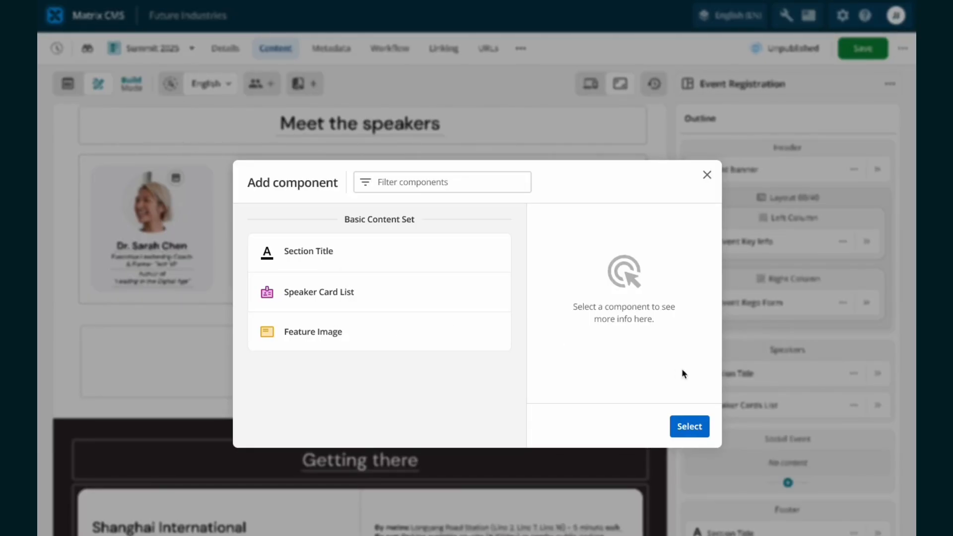
pyautogui.click(691, 427)
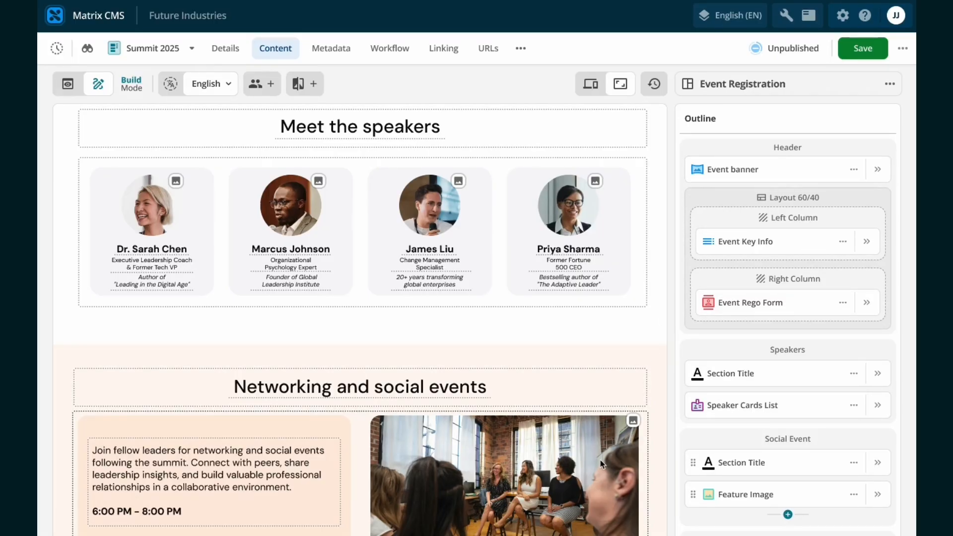
# Switch the Summit 2025 page's content to its Mandarin Chinese version.
pyautogui.scroll(5, 332, 367)
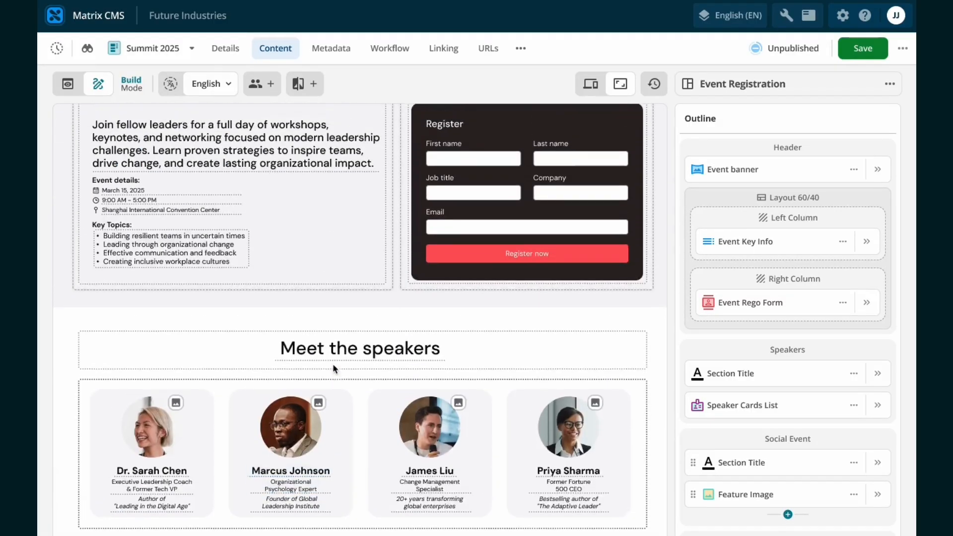
pyautogui.scroll(6, 333, 363)
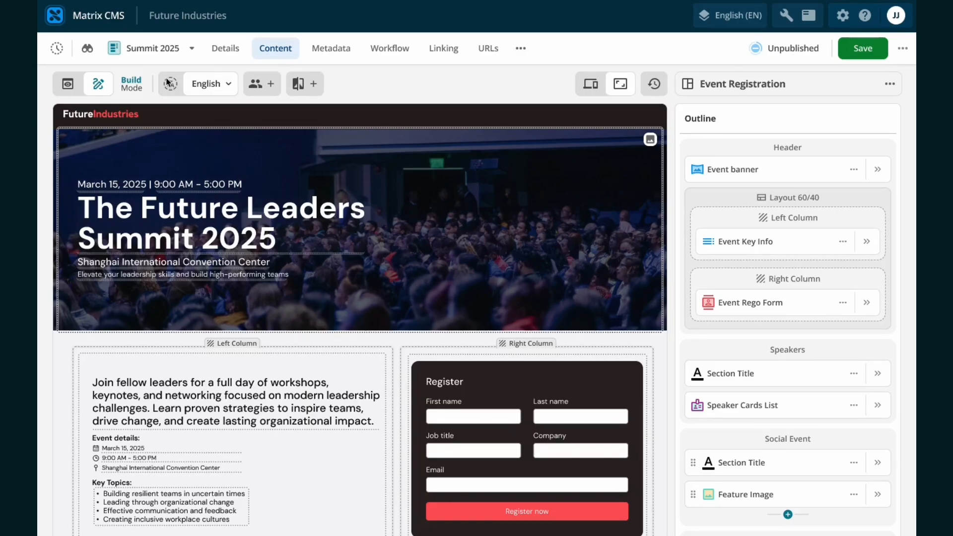
pyautogui.click(226, 83)
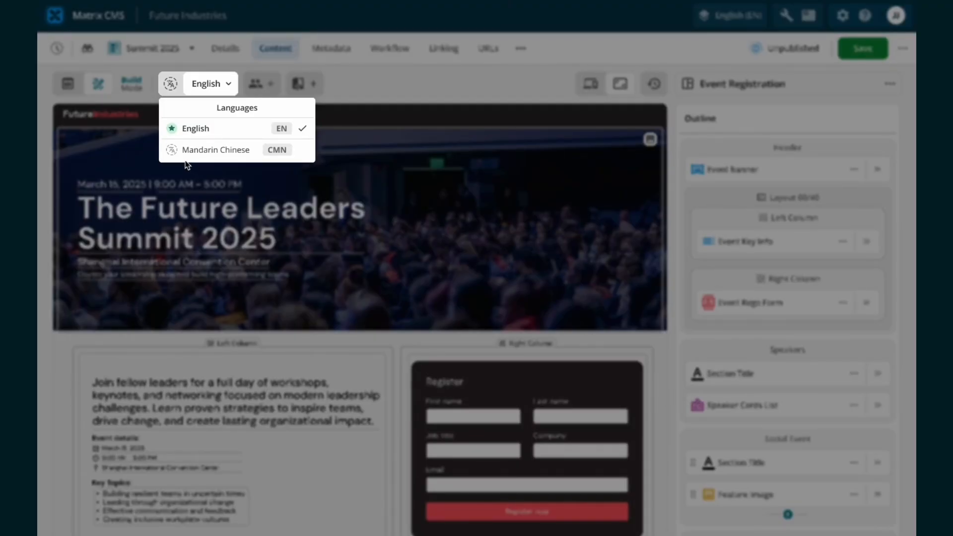
pyautogui.click(303, 147)
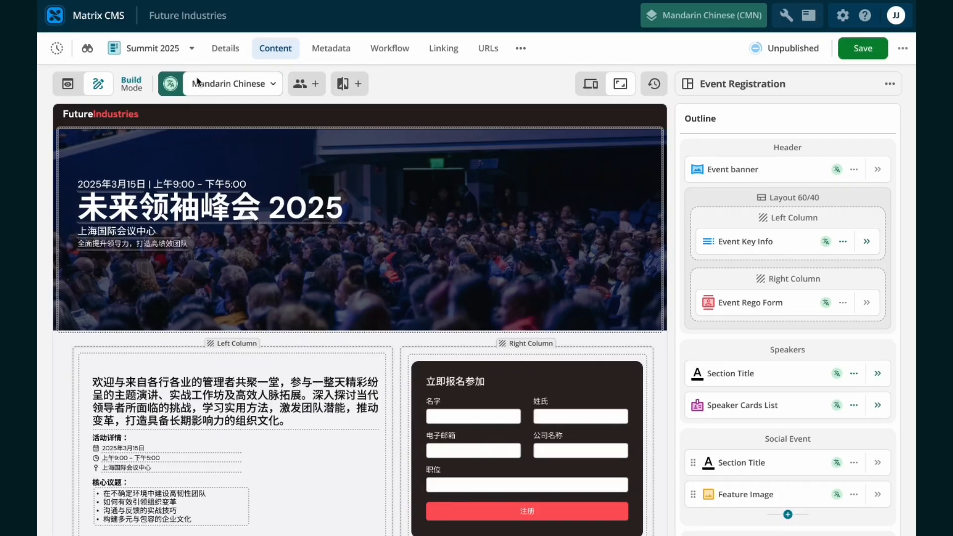
# Return to English and personalize the networking Feature Image component for the Executives segment, duplicating the current content as starting point.
pyautogui.click(315, 93)
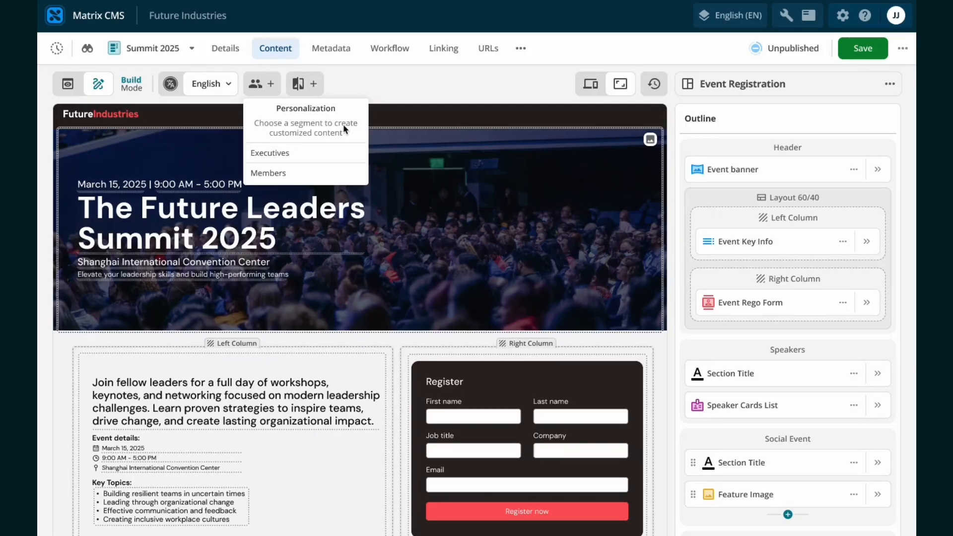
pyautogui.scroll(-10, 241, 390)
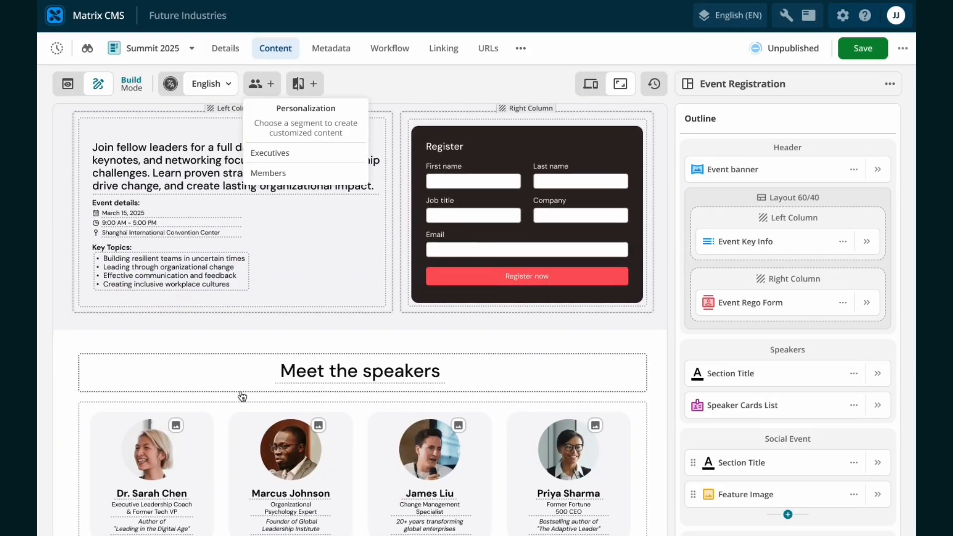
pyautogui.scroll(-3, 241, 396)
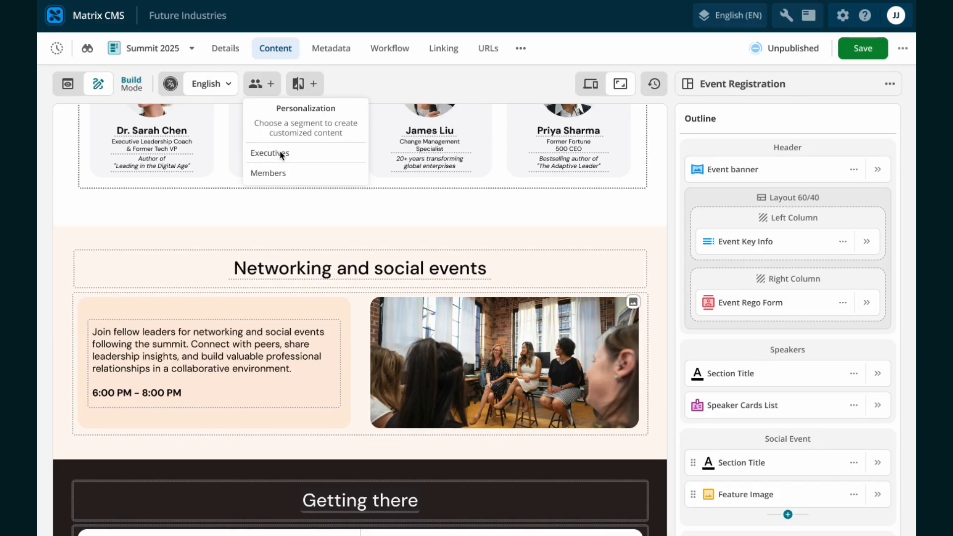
pyautogui.click(319, 153)
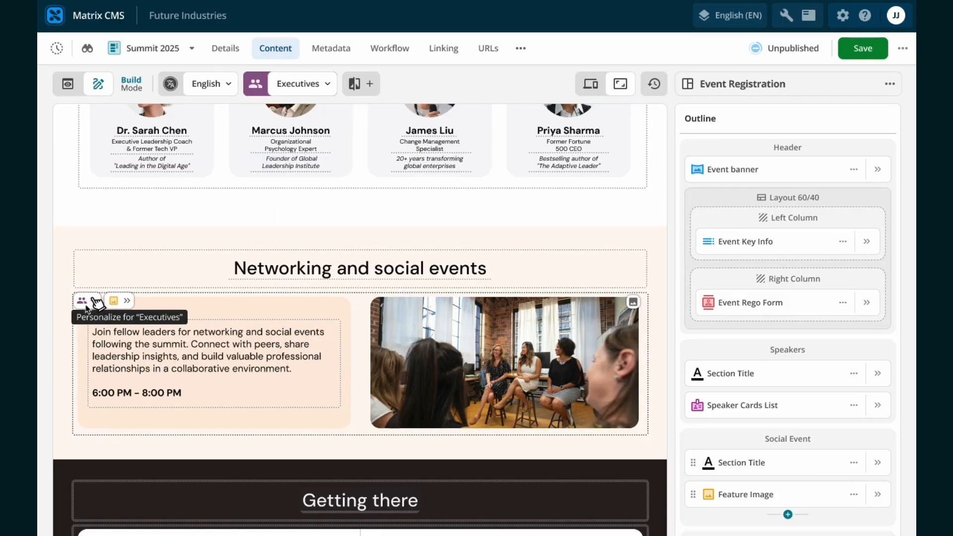
pyautogui.click(87, 303)
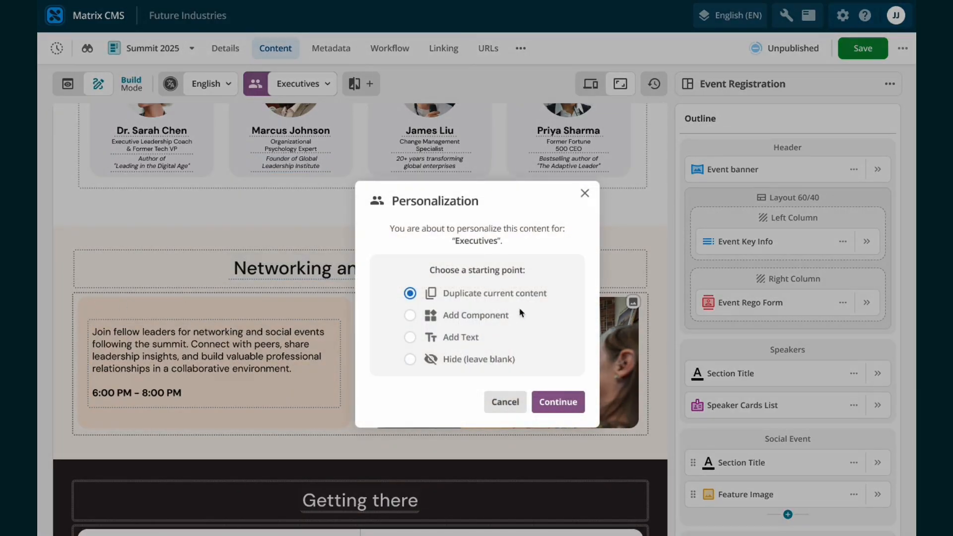
pyautogui.click(557, 408)
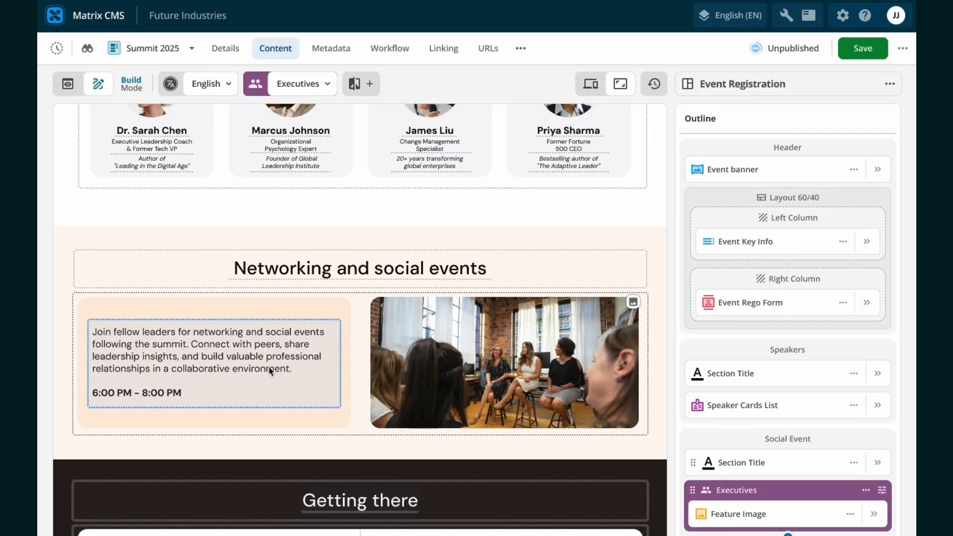
# Rewrite the Executives text to promote an exclusive executive dinner, replace its image with a dinner photo and save the page.
pyautogui.click(247, 357)
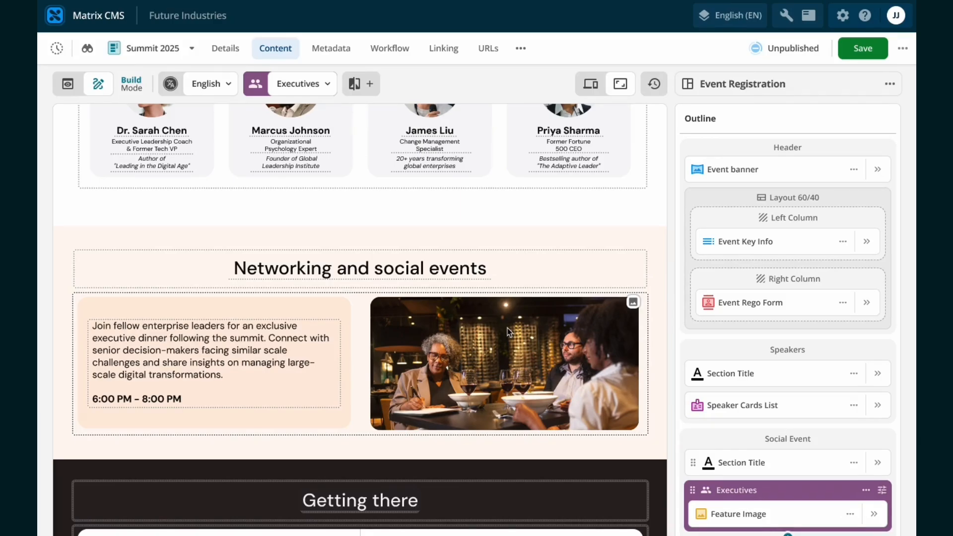
pyautogui.click(867, 48)
# Delete the Section Title and the personalized Feature Image from the Social Event zone.
pyautogui.scroll(1, 594, 310)
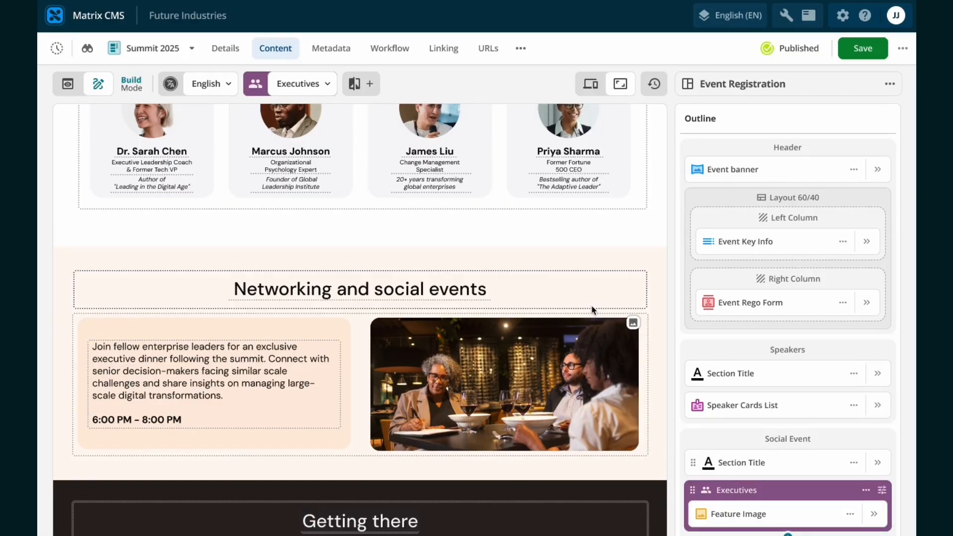
pyautogui.click(854, 463)
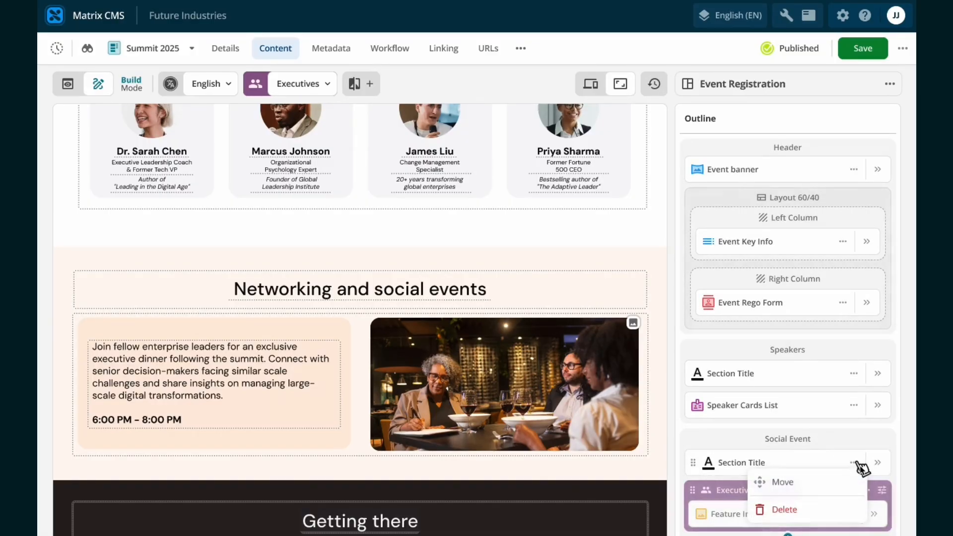
pyautogui.click(817, 507)
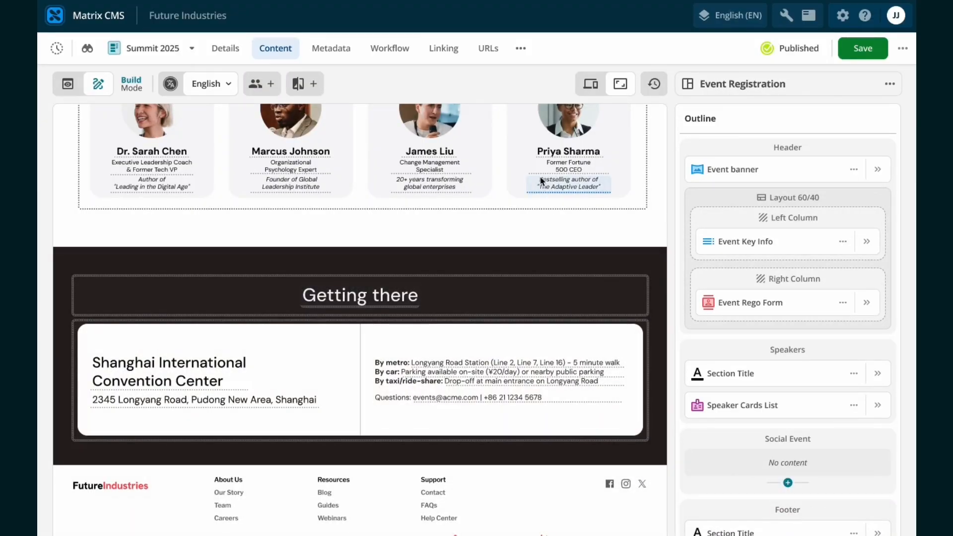
# Open the page's version history and preview the 7 July 2024, 12:46pm version, checking its networking and social events section.
pyautogui.scroll(8, 542, 179)
pyautogui.scroll(4, 542, 180)
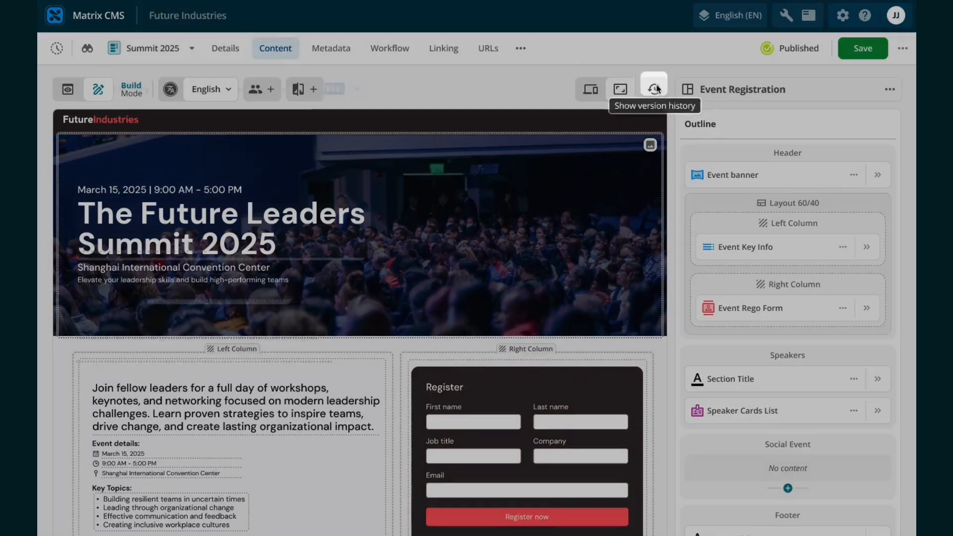
pyautogui.click(655, 85)
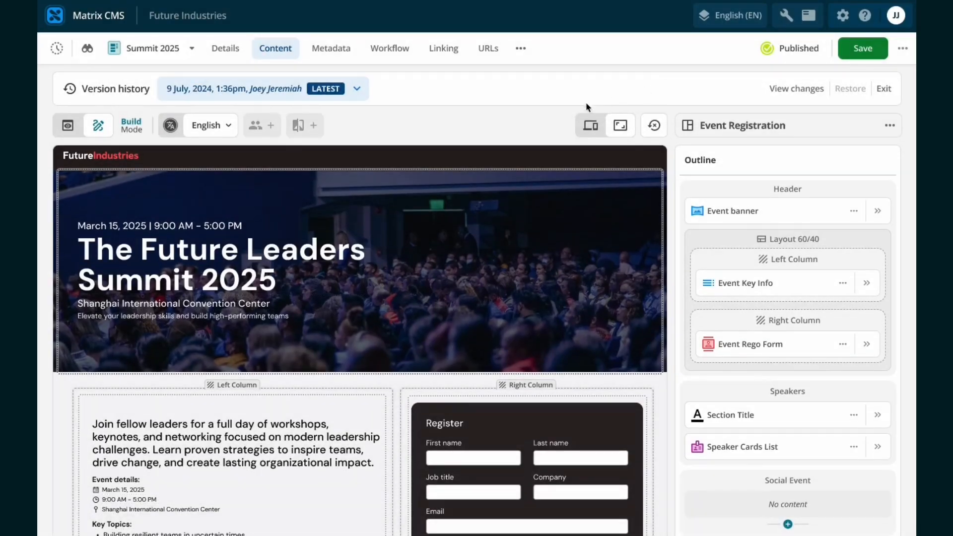
pyautogui.click(349, 93)
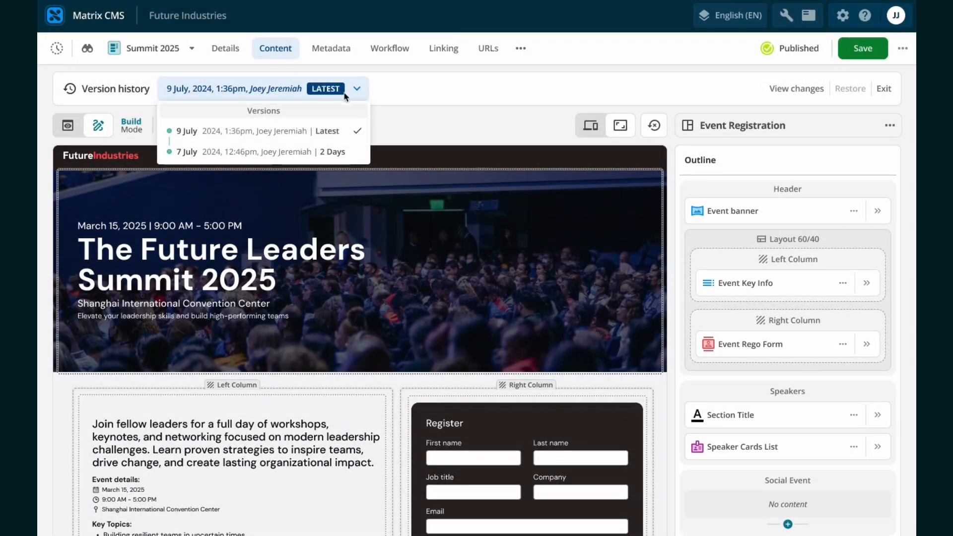
pyautogui.click(247, 152)
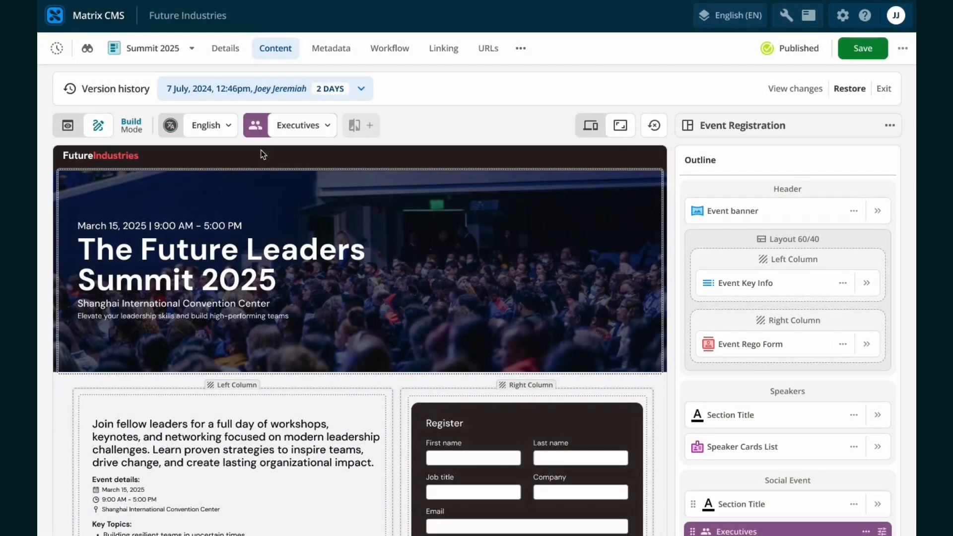
pyautogui.scroll(-15, 261, 154)
pyautogui.scroll(4, 262, 154)
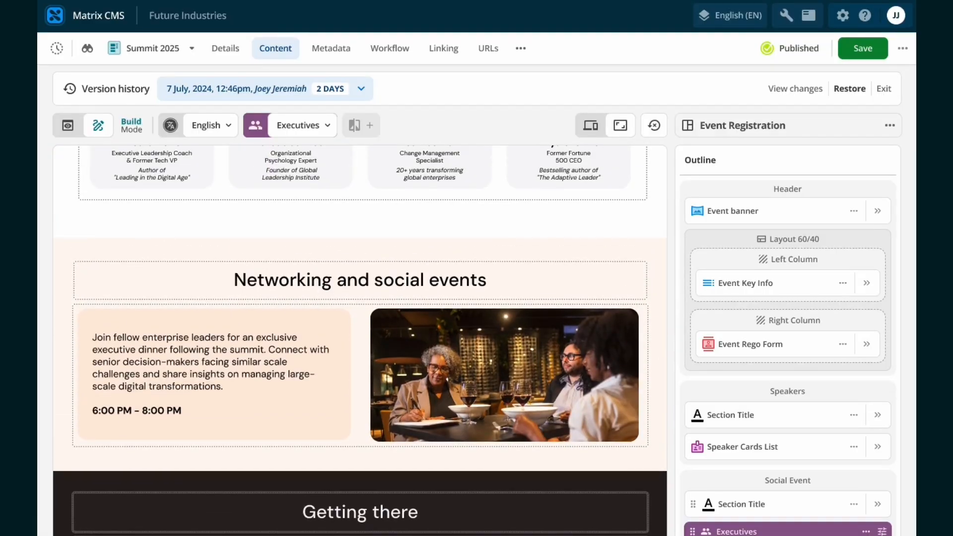
# Restore the 7 July 2024 version with its content and personalization, review the restored page and save it.
pyautogui.click(840, 91)
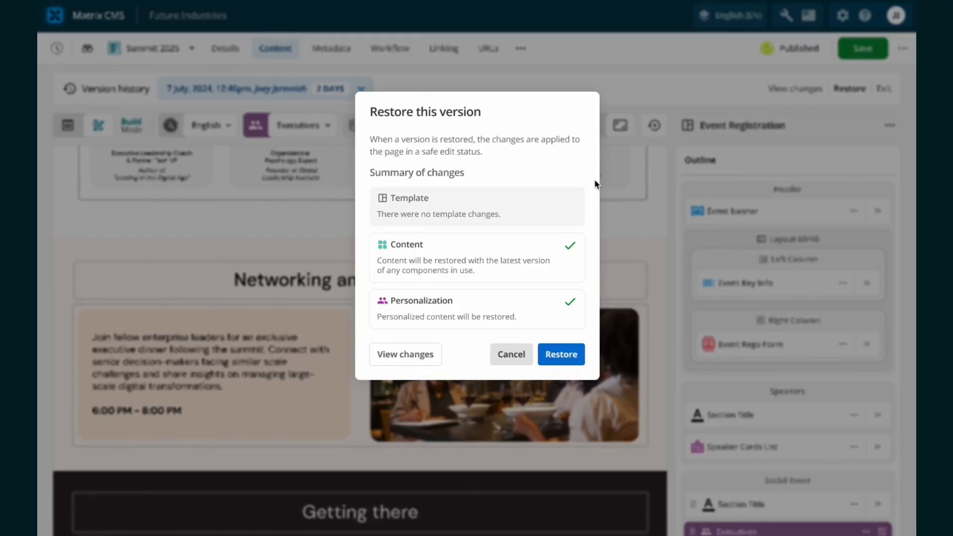
pyautogui.click(558, 360)
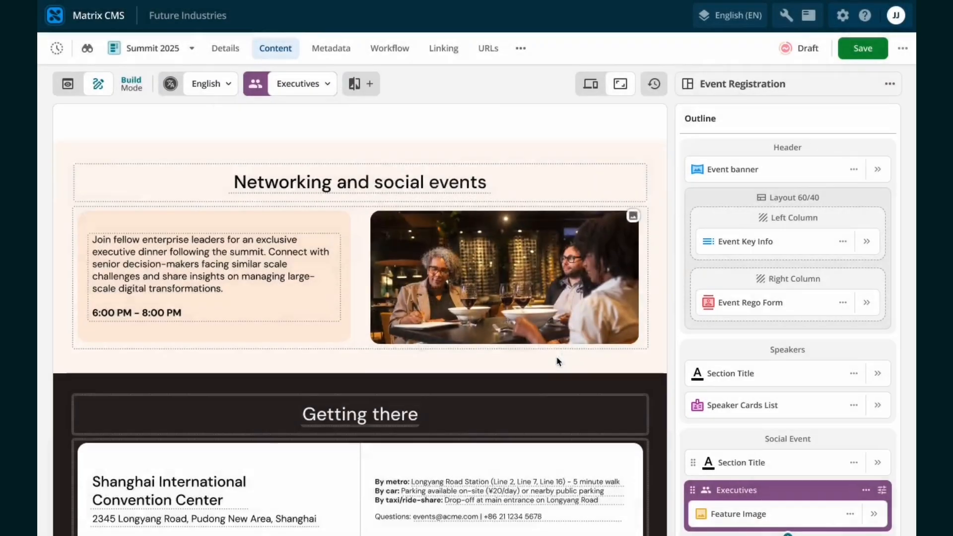
pyautogui.scroll(-3, 558, 361)
pyautogui.scroll(12, 558, 360)
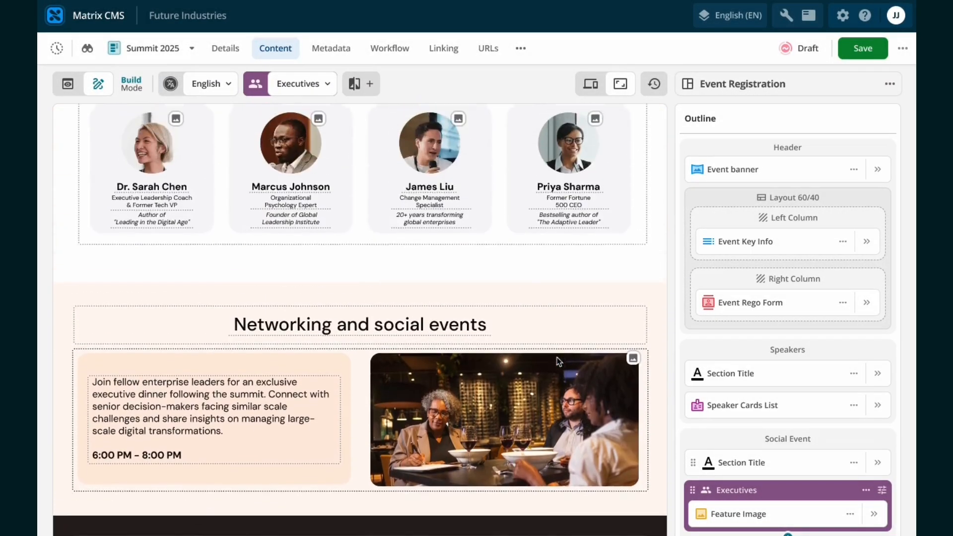
pyautogui.scroll(4, 558, 361)
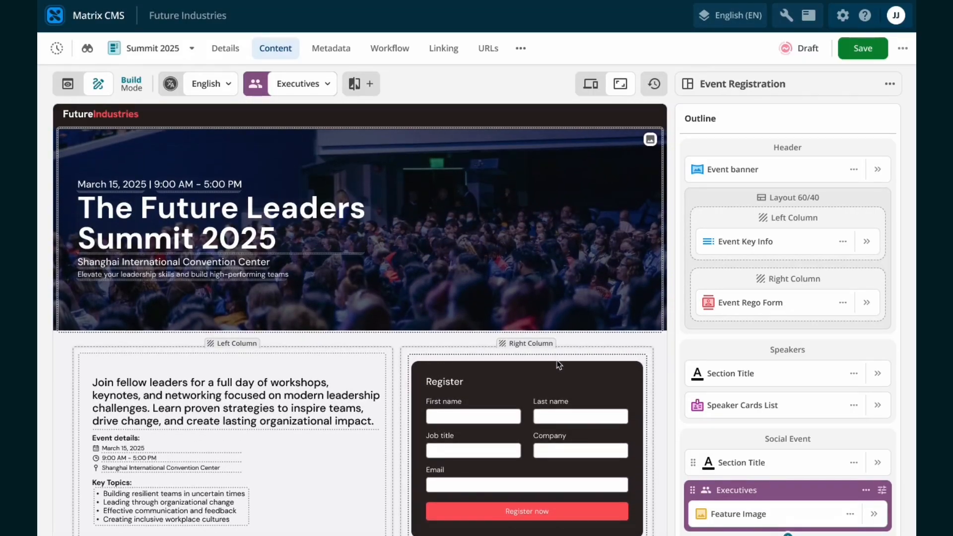
pyautogui.scroll(-15, 557, 364)
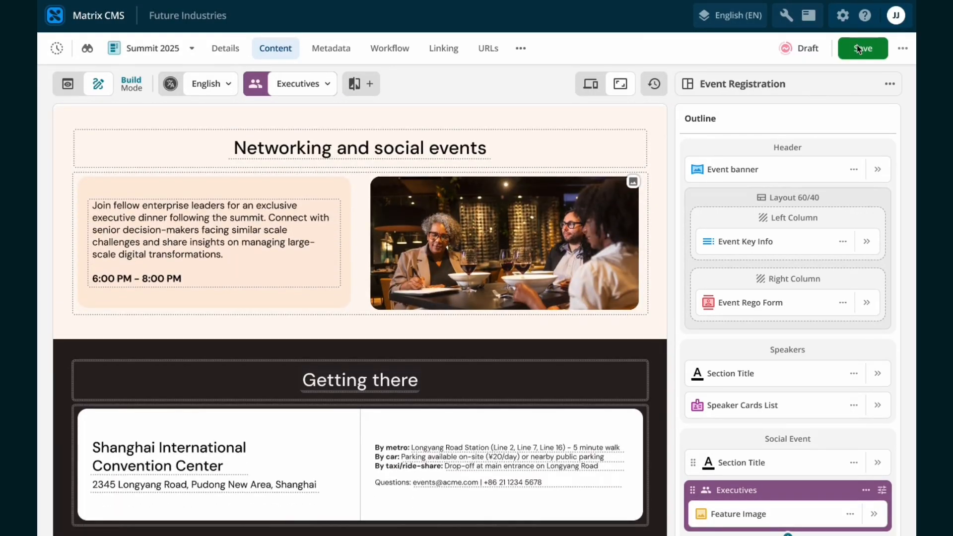
pyautogui.click(858, 48)
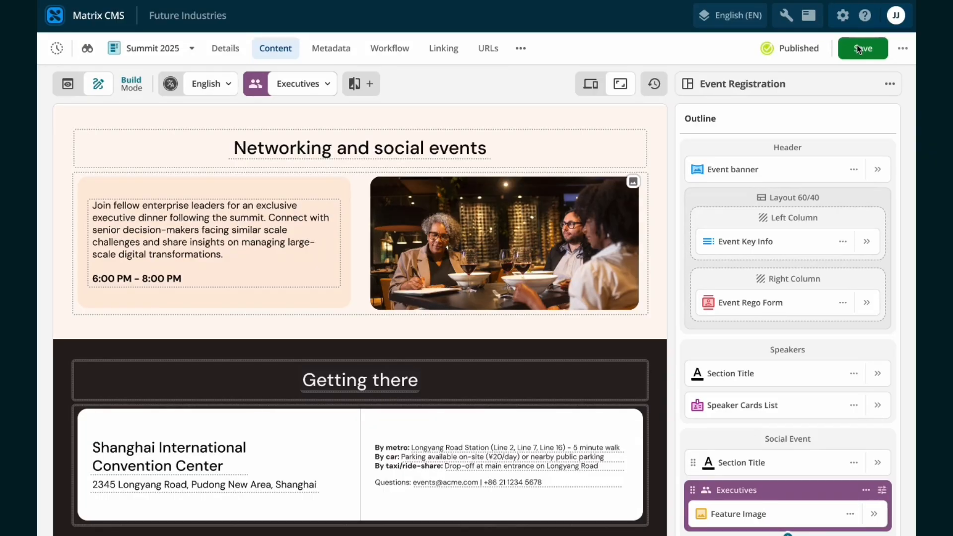